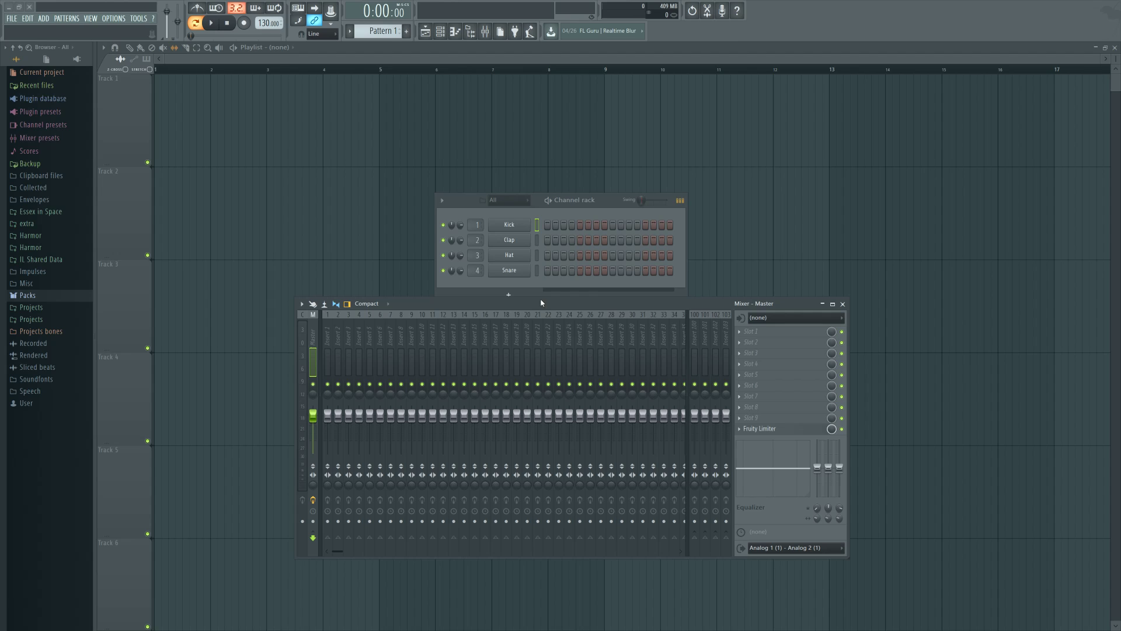
Replace the drum project with a new Minimal > Empty template project.
left_click_drag(542, 302, 543, 310)
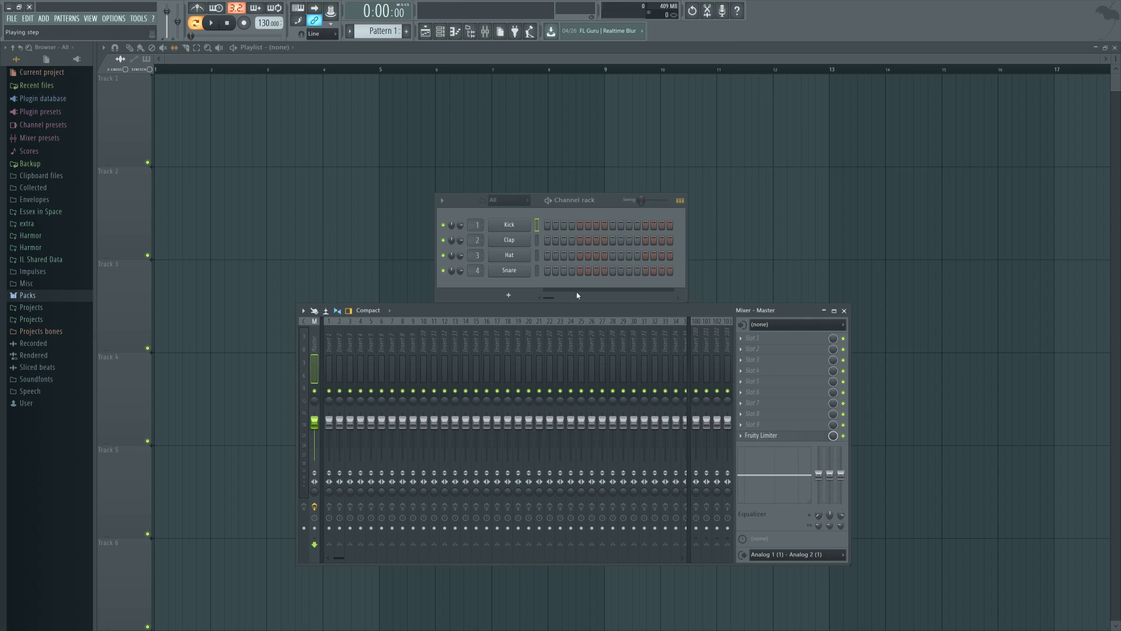
left_click(11, 18)
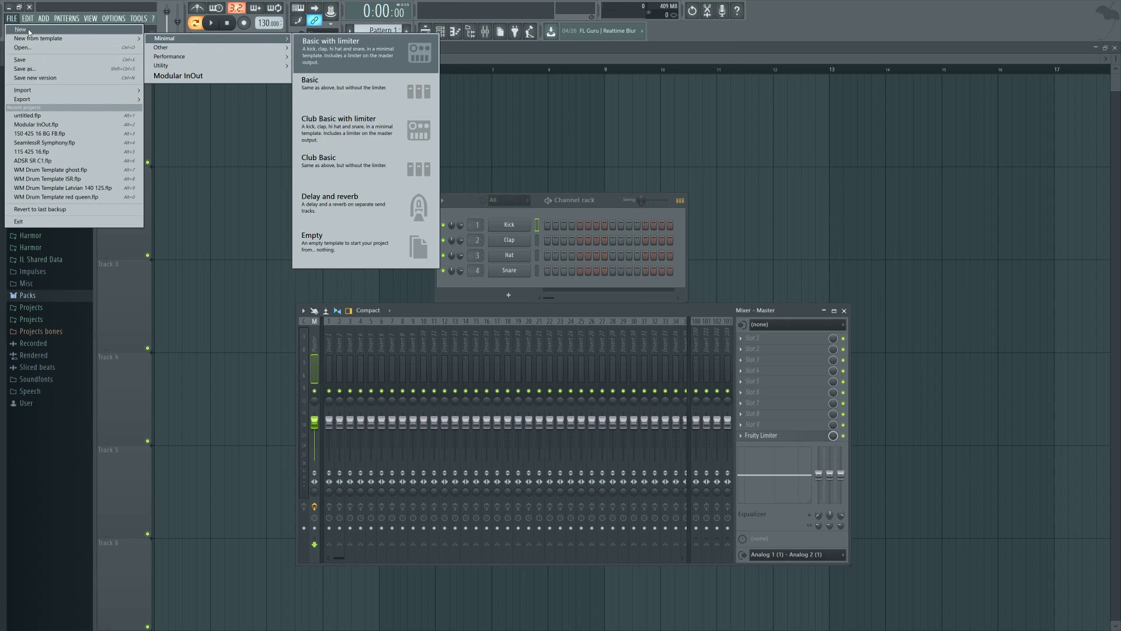
mouse_move(175, 39)
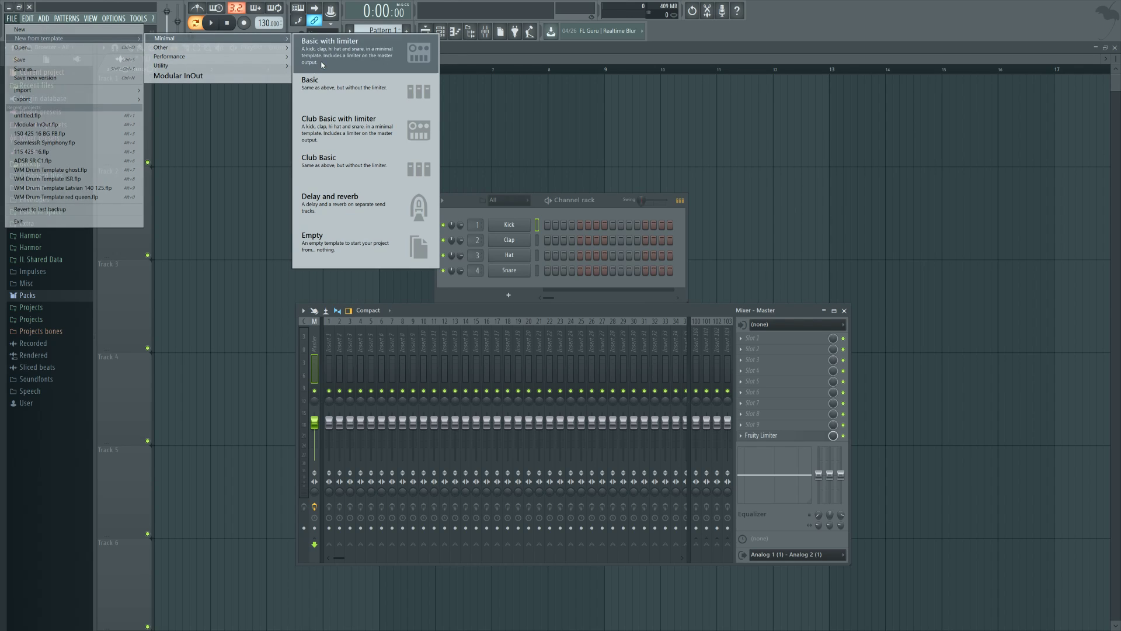
left_click(351, 250)
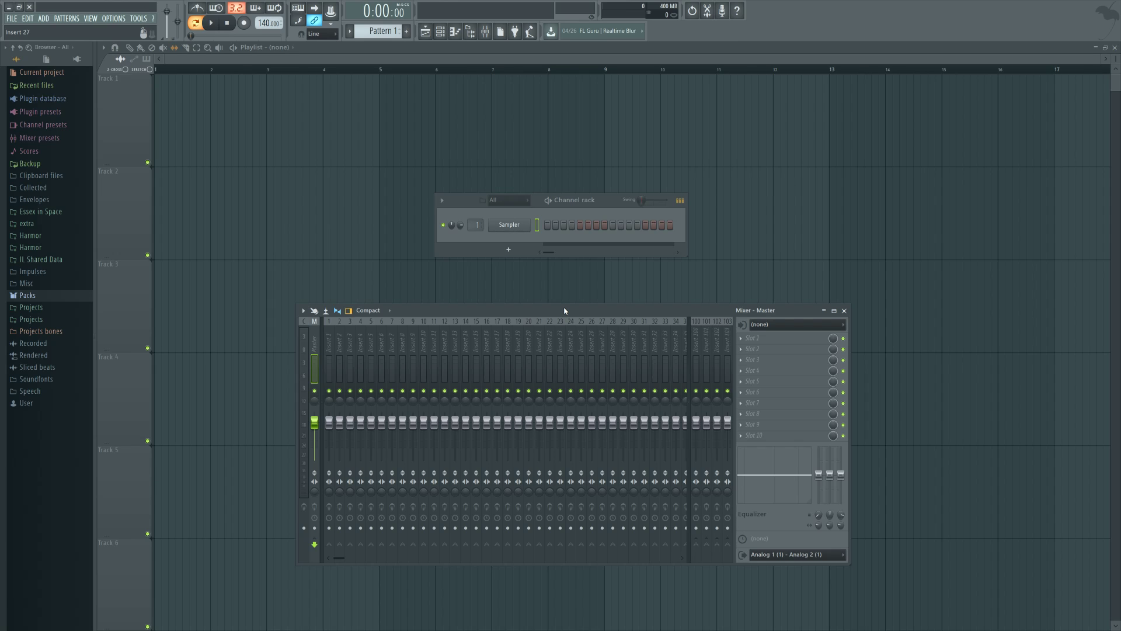
left_click(11, 18)
mouse_move(38, 38)
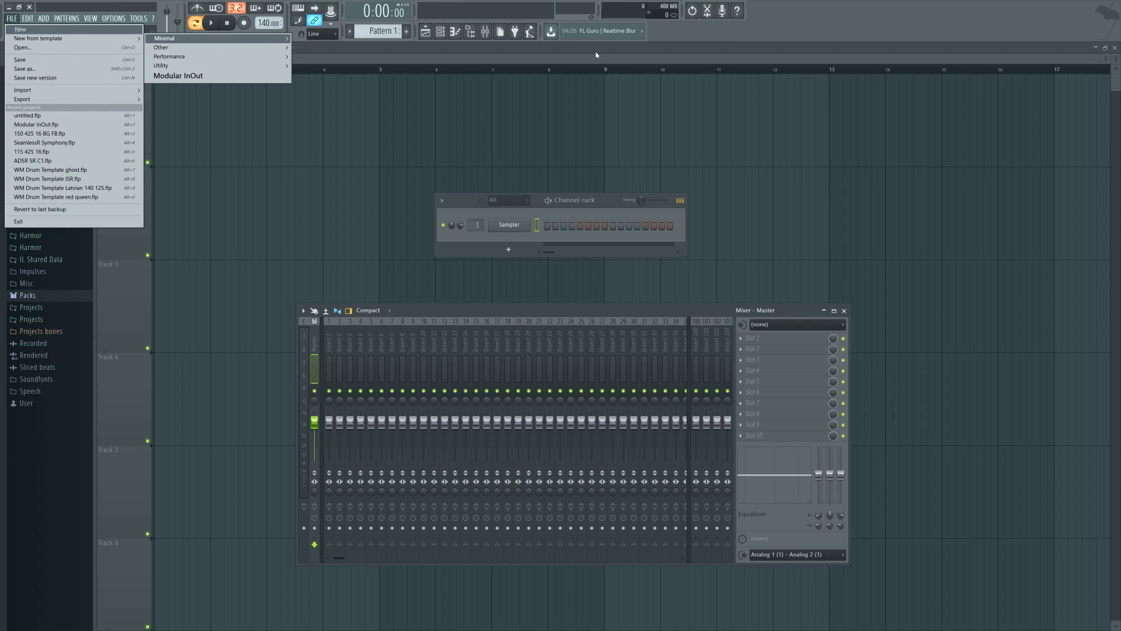
key("Escape")
key("Escape")
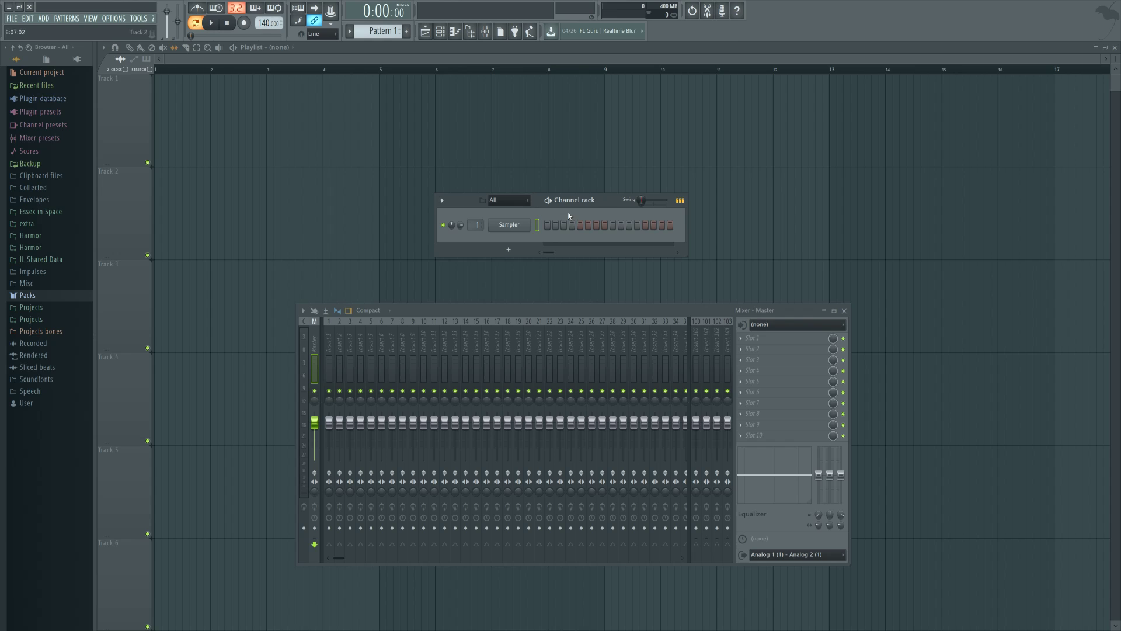
Load Attack Snare 02 from Packs > Drums (ModeAudio) > Snares into a new channel.
left_click(44, 294)
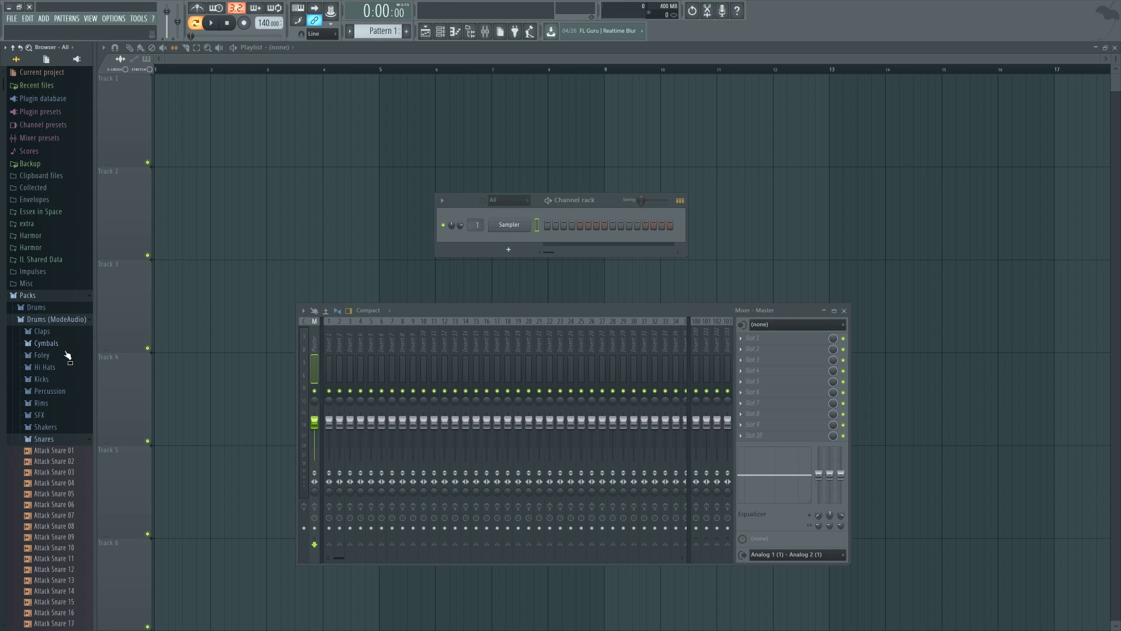
right_click(72, 461)
left_click(102, 470)
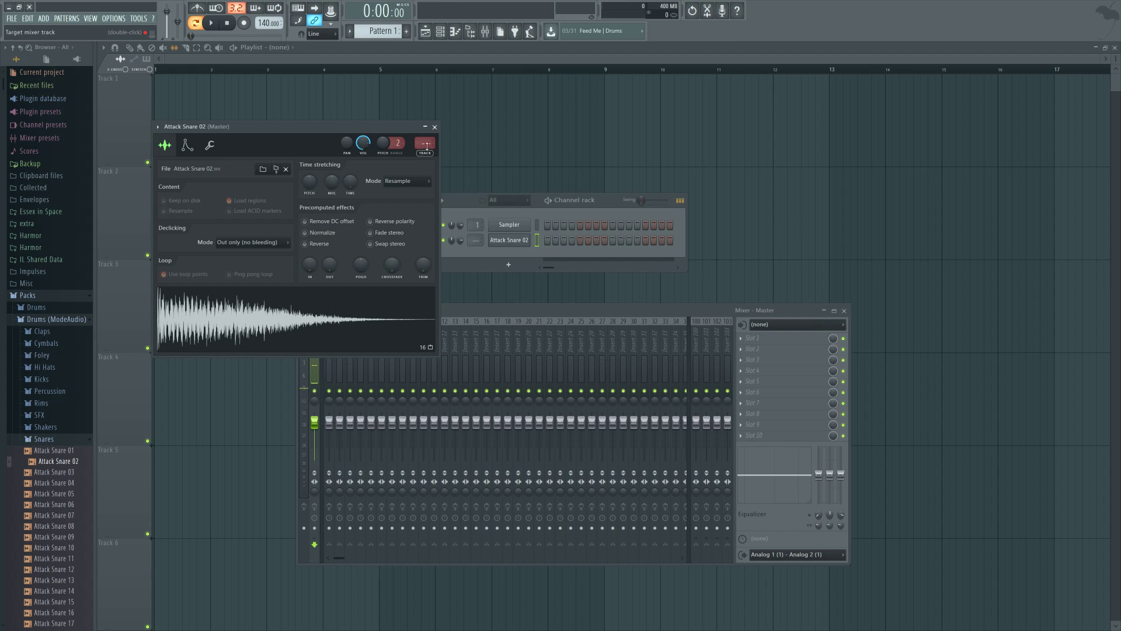
Route the snare to mixer insert 1 and load Fruity Parametric EQ 2 in slot 1.
left_click(467, 309)
left_click(772, 338)
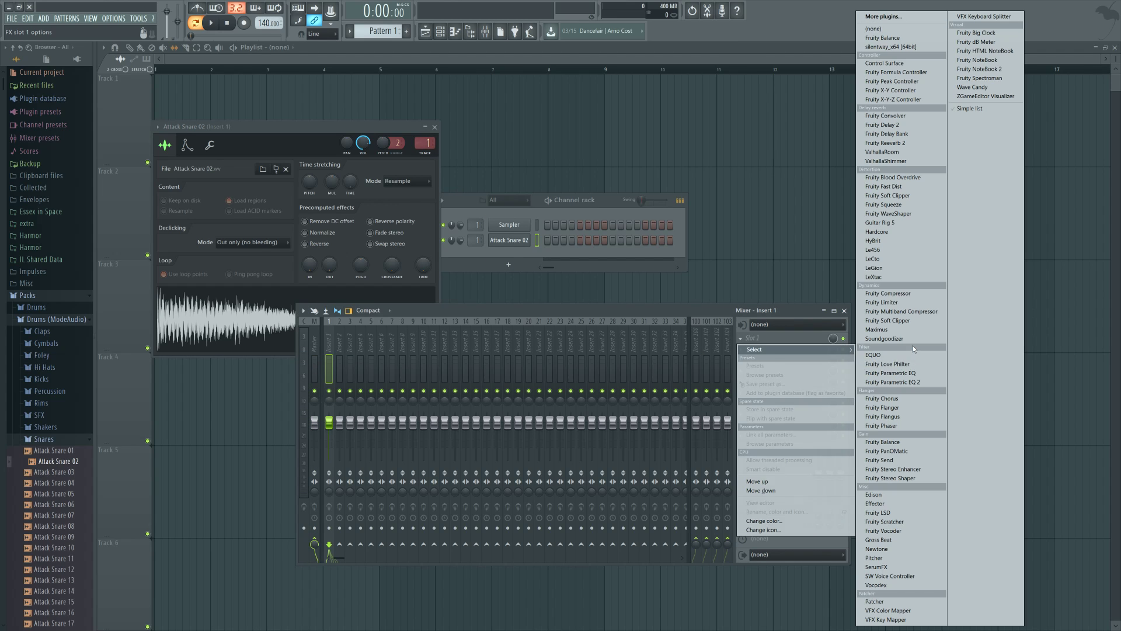
left_click(912, 382)
left_click_drag(422, 130, 756, 183)
left_click(11, 18)
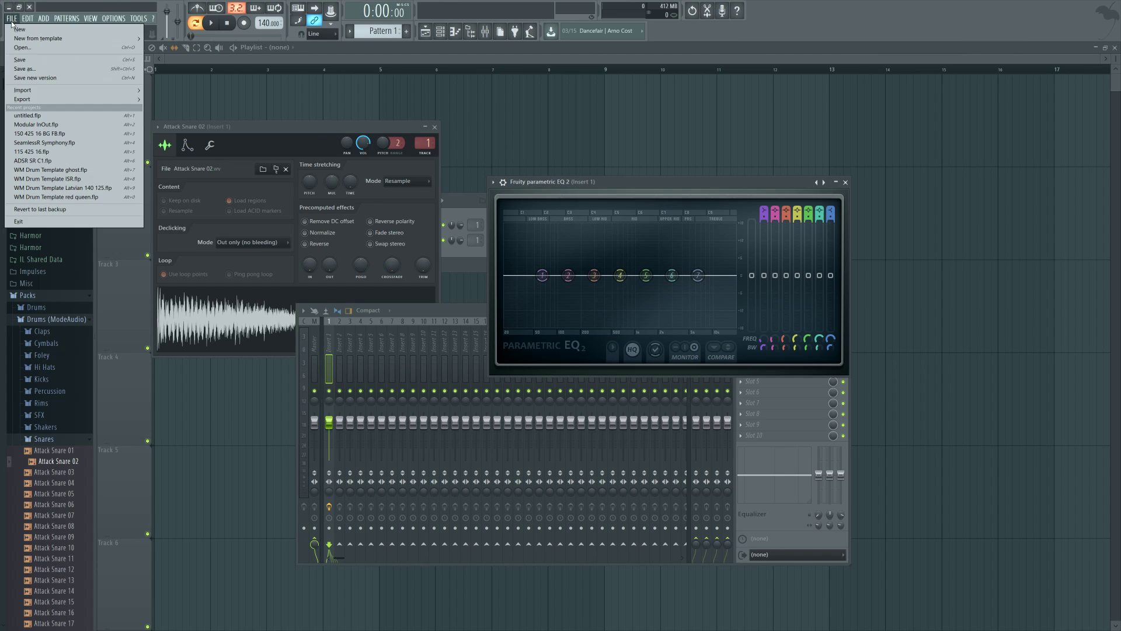
Save the snare project as 'A snare and a thing' inside the Templates folder.
left_click(35, 74)
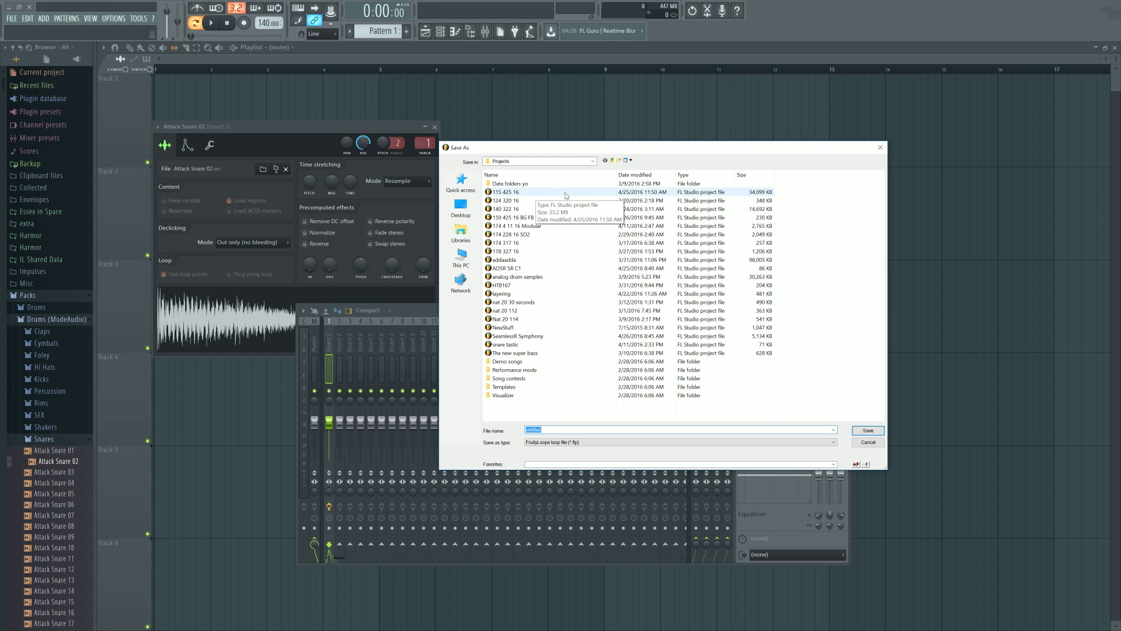
double_click(508, 387)
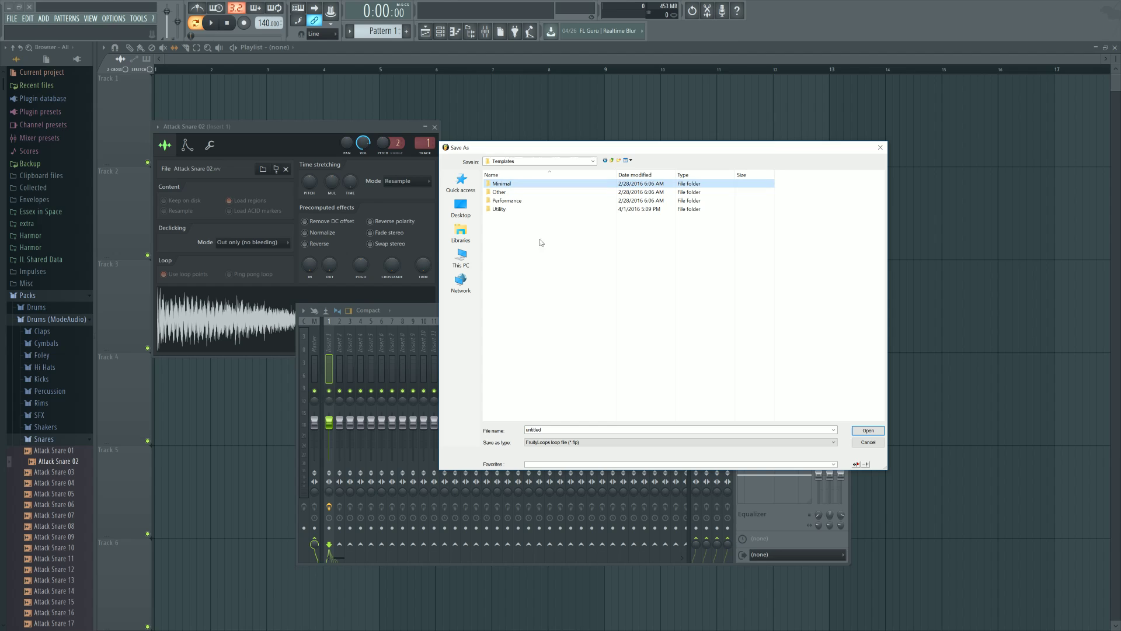
double_click(556, 429)
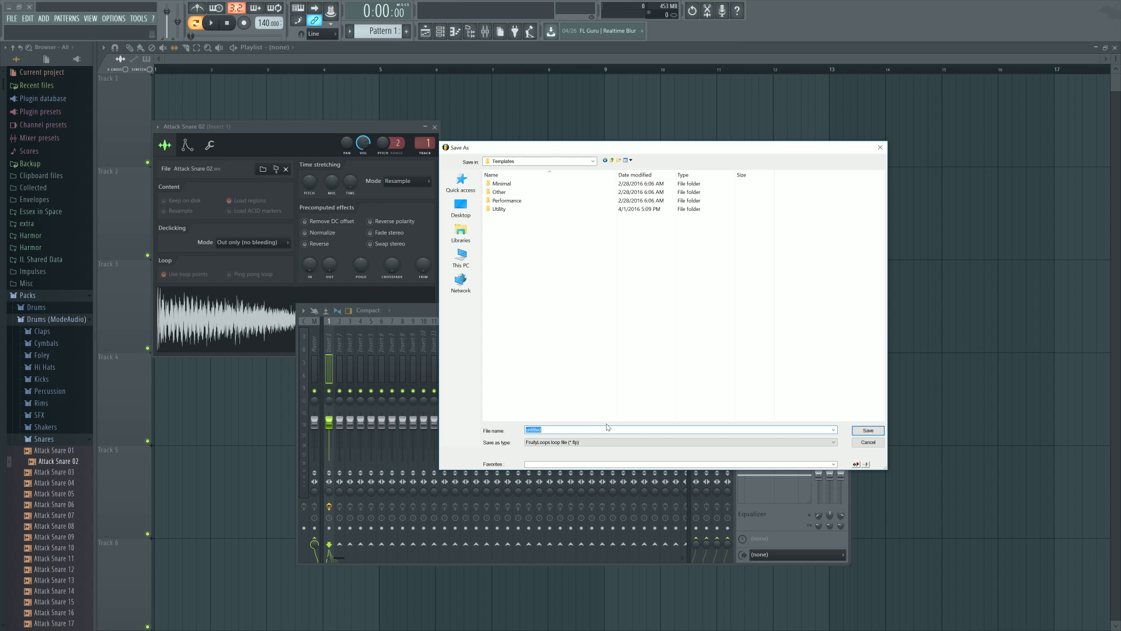
type("A snare and")
type(" a thing")
left_click(864, 431)
Start a blank project with a single Sampler channel from the FILE menu.
left_click(13, 18)
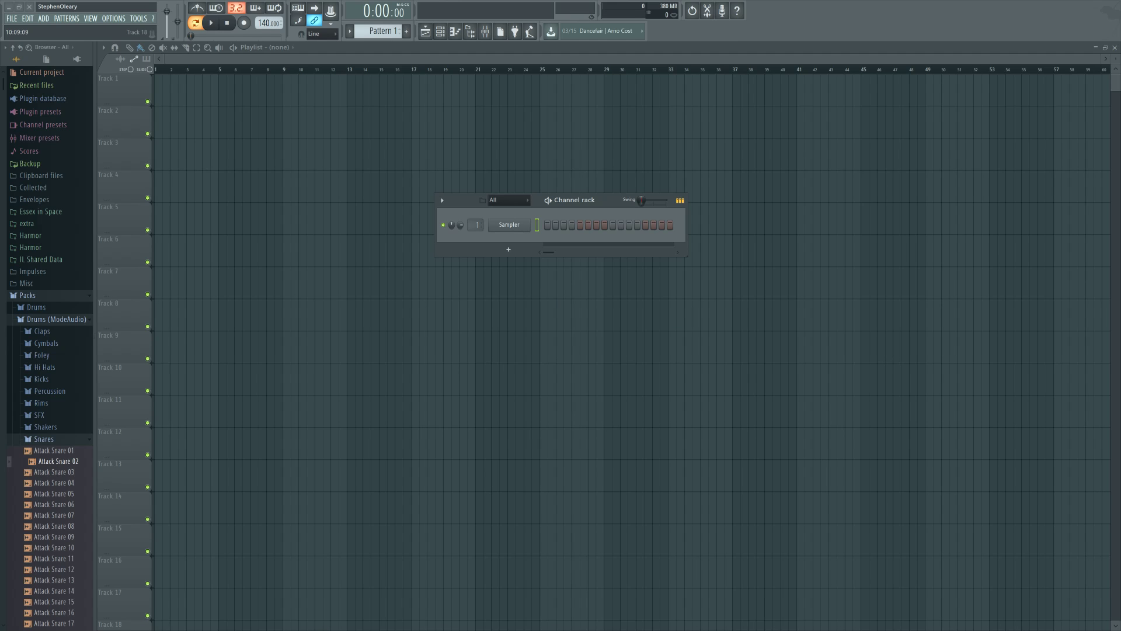
Load the Minimal 'A snare and a thing' template, declining to save untitled.flp.
left_click(12, 17)
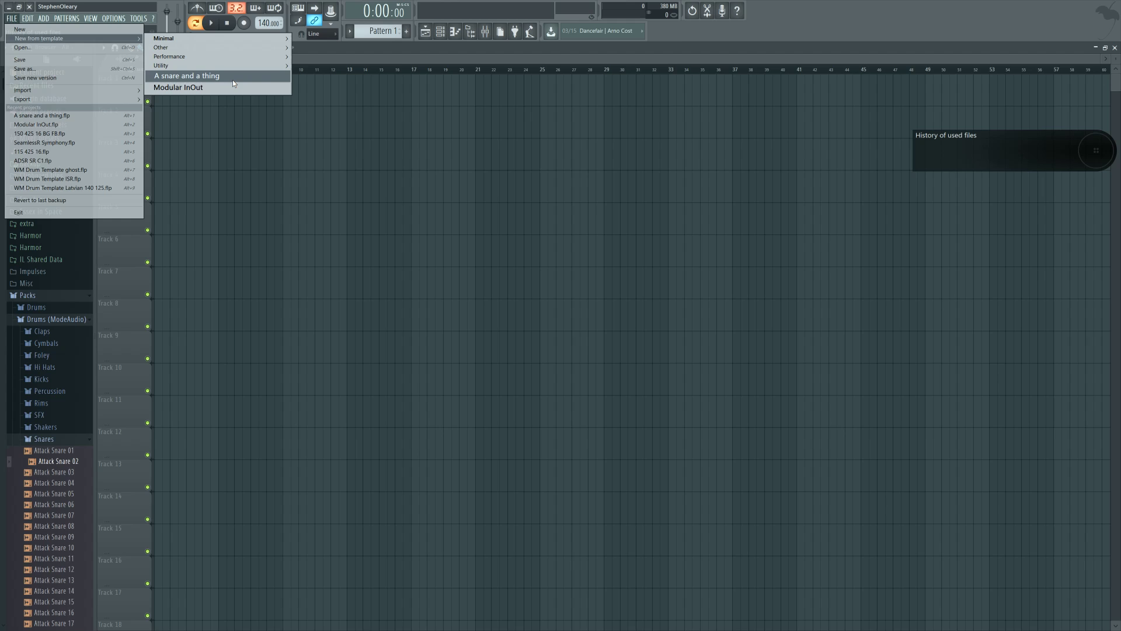
left_click(233, 80)
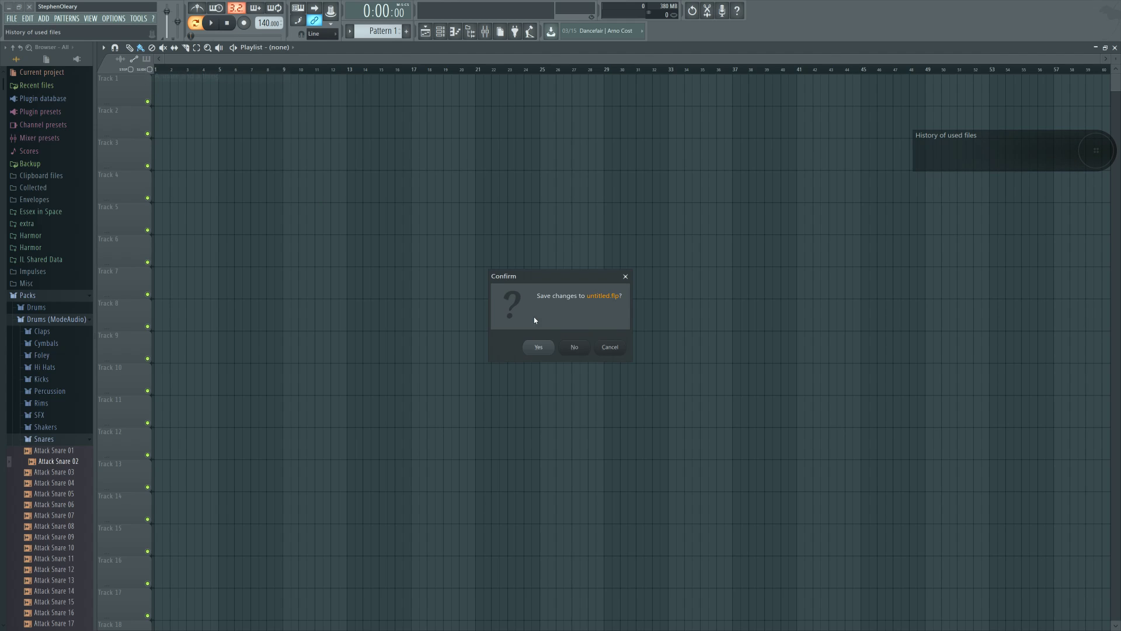
left_click(571, 347)
Paint several steps into the Attack Snare 02 pattern in the Channel rack.
left_click(443, 31)
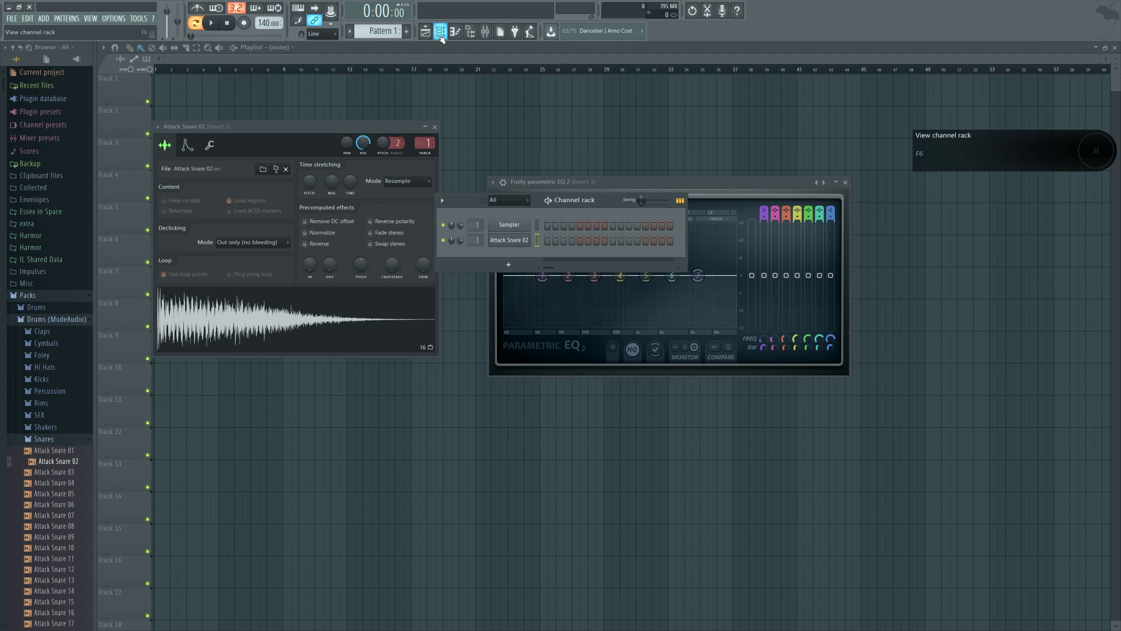
left_click_drag(580, 240, 596, 241)
left_click(547, 241)
left_click(556, 240)
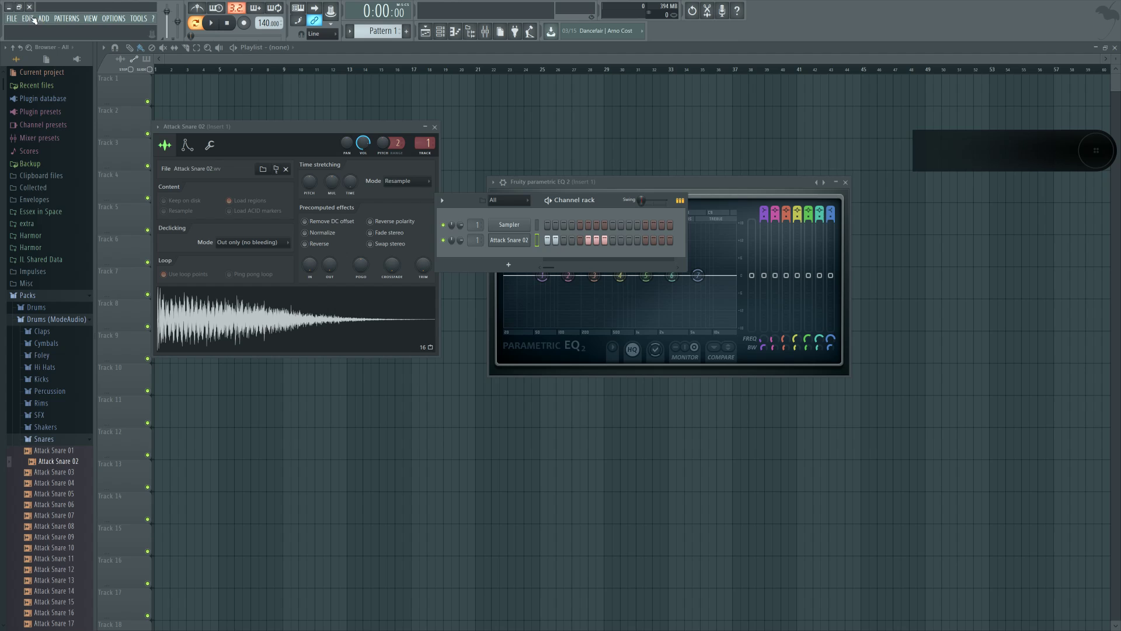
Reload 'A snare and a thing' without saving changes, then reposition the EQ window.
left_click(11, 17)
left_click(18, 36)
left_click(574, 347)
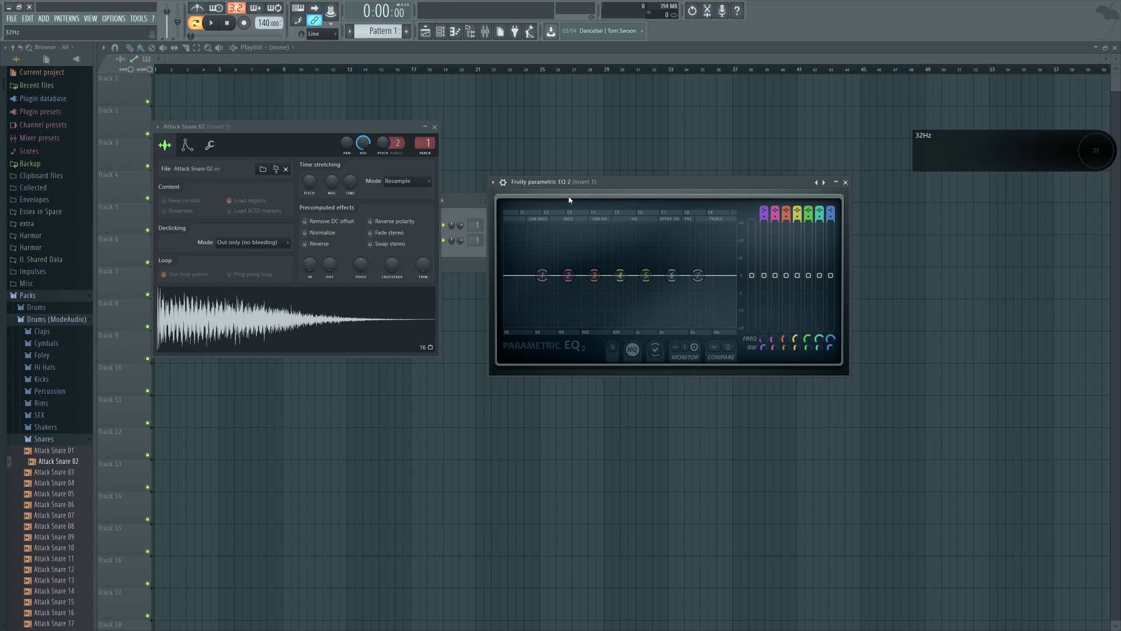
mouse_move(583, 182)
left_mouse_down()
mouse_move(574, 306)
mouse_move(539, 280)
left_mouse_up()
left_click_drag(604, 204, 612, 204)
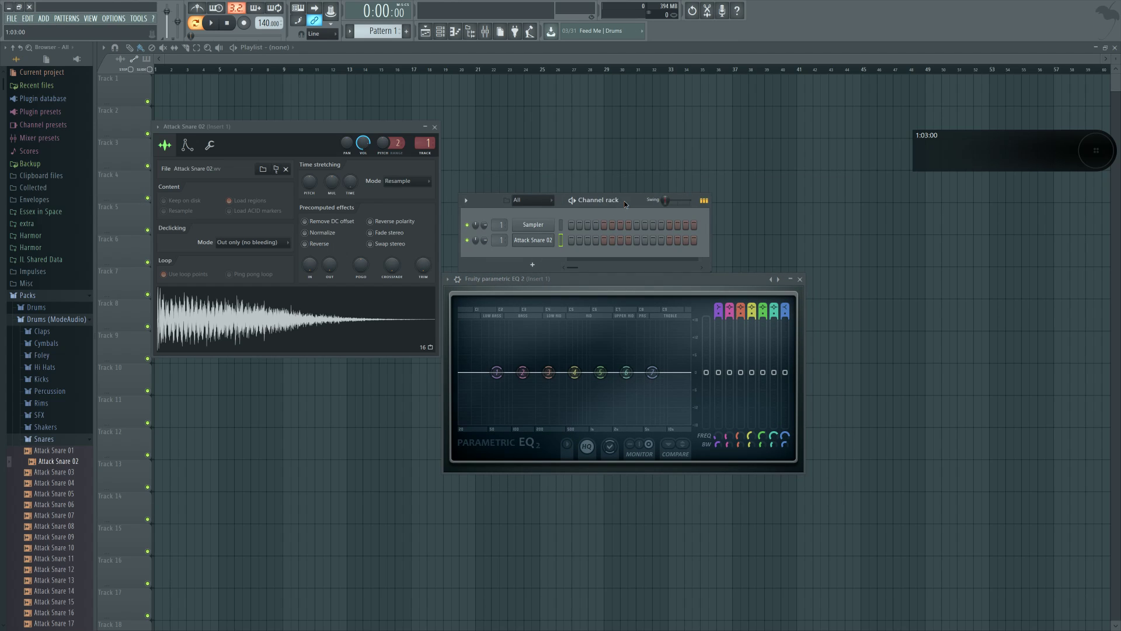